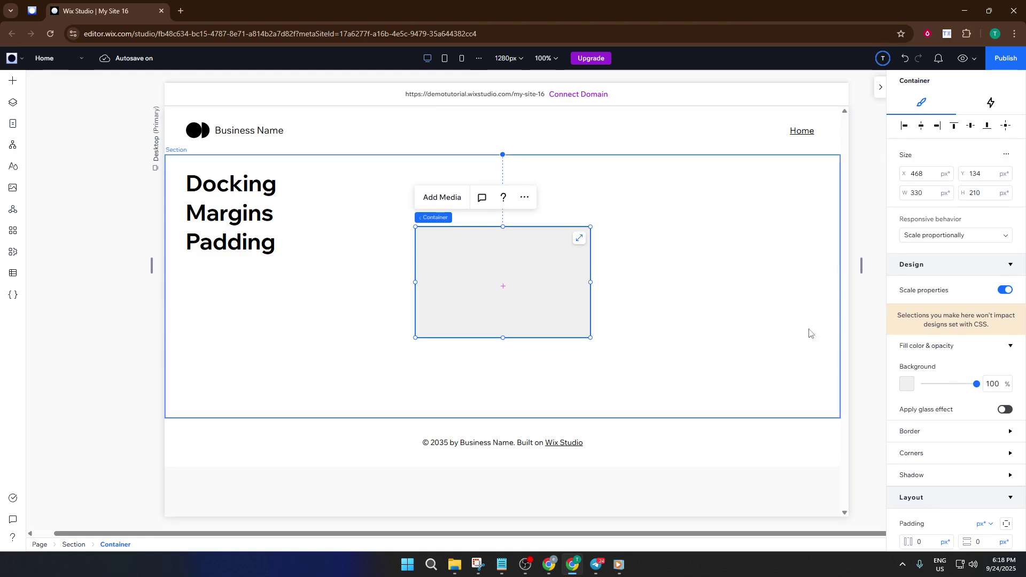
# Set the container's background to the mid-gray theme color #C2C2C2 and deselect the container.
pyautogui.click(905, 385)
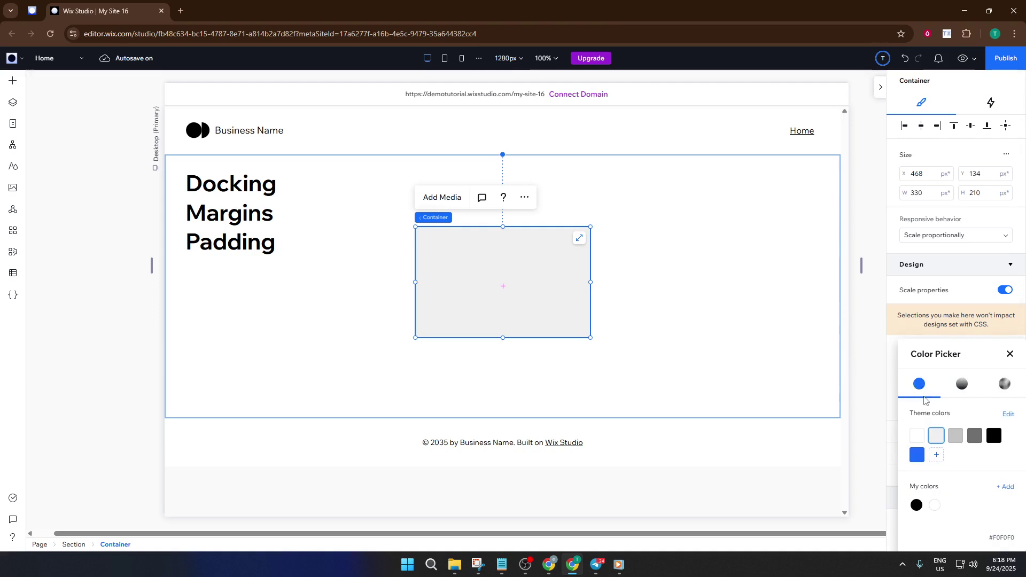
pyautogui.click(956, 435)
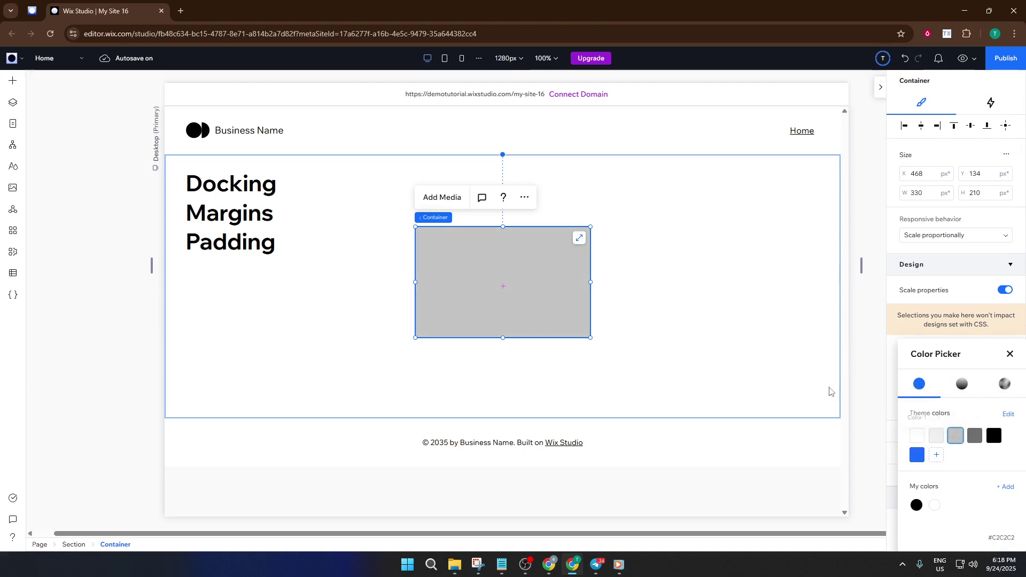
pyautogui.click(751, 298)
pyautogui.click(639, 234)
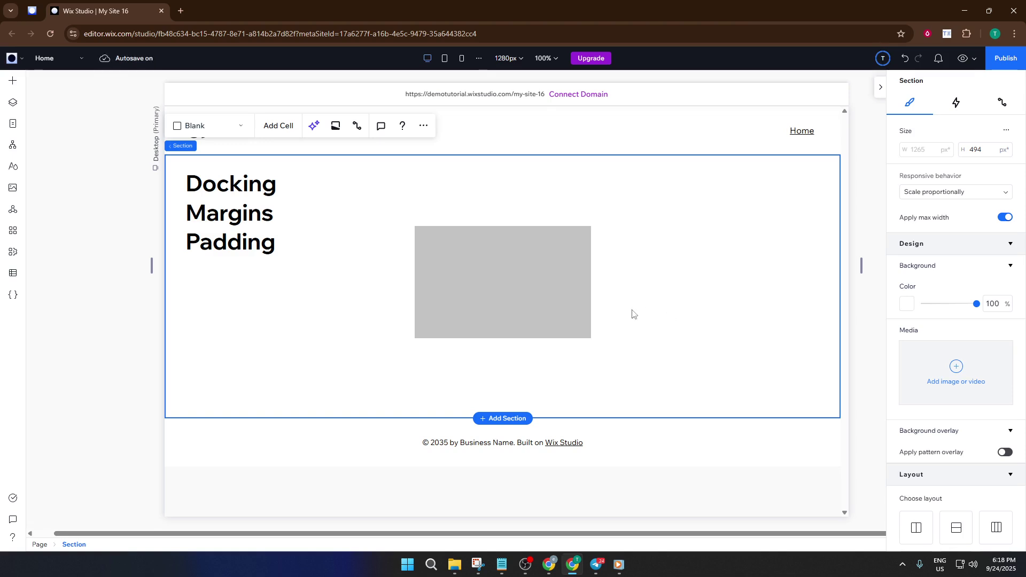
# Move the container to the section's right edge, its bottom edge and its top-right corner to try out different docking.
pyautogui.click(485, 259)
pyautogui.moveTo(512, 278); pyautogui.dragTo(768, 288)
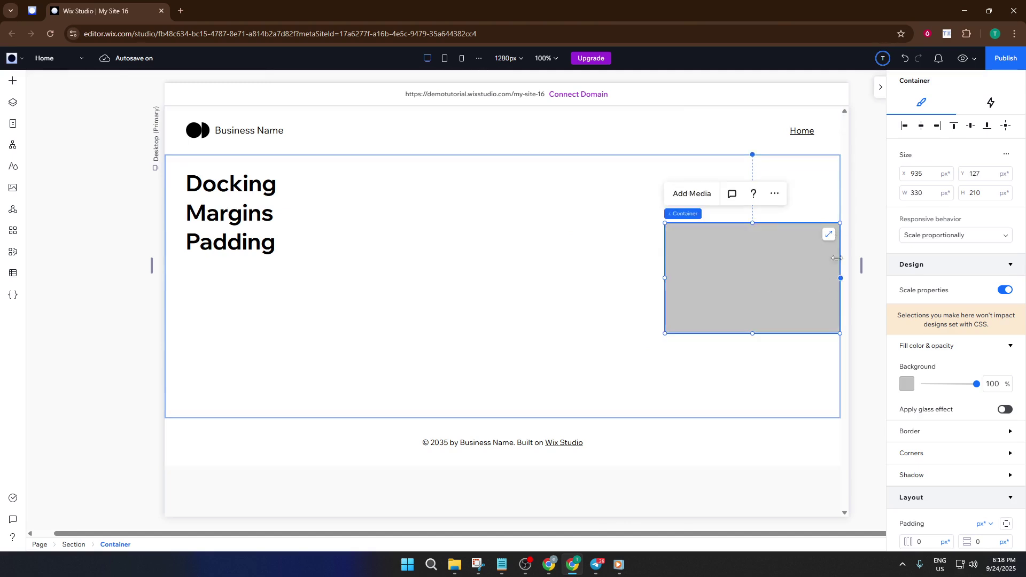
pyautogui.moveTo(807, 298); pyautogui.dragTo(432, 379)
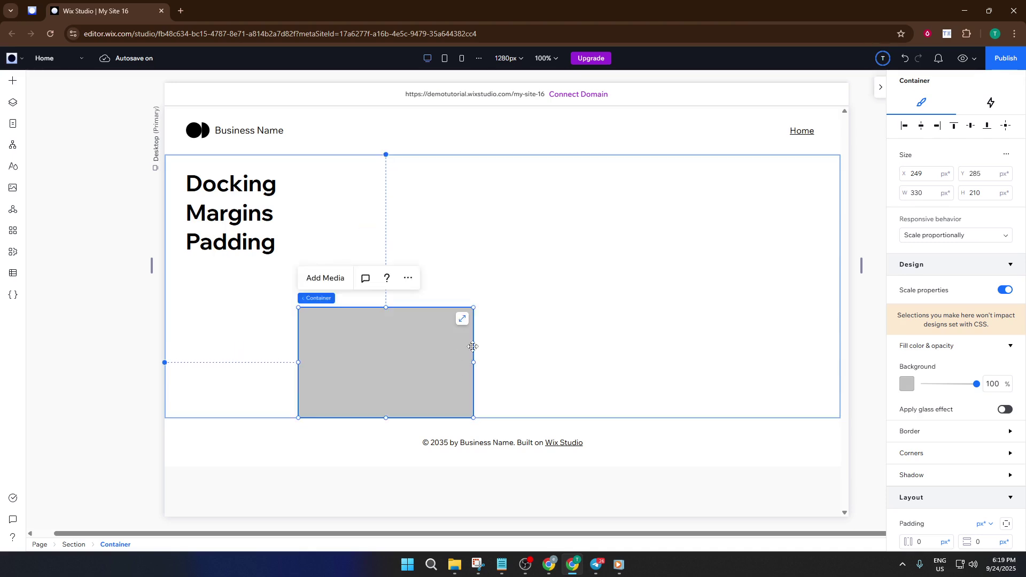
pyautogui.moveTo(473, 346); pyautogui.dragTo(789, 198)
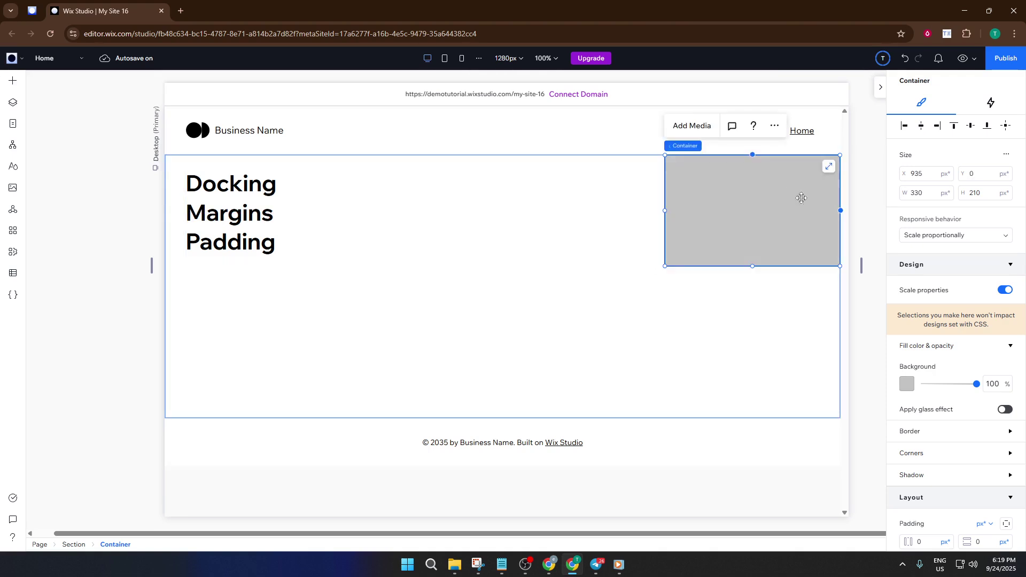
# Move the container off the corner and settle it at the section's horizontal center, at about X 468, Y 142 px.
pyautogui.moveTo(722, 220); pyautogui.dragTo(506, 282)
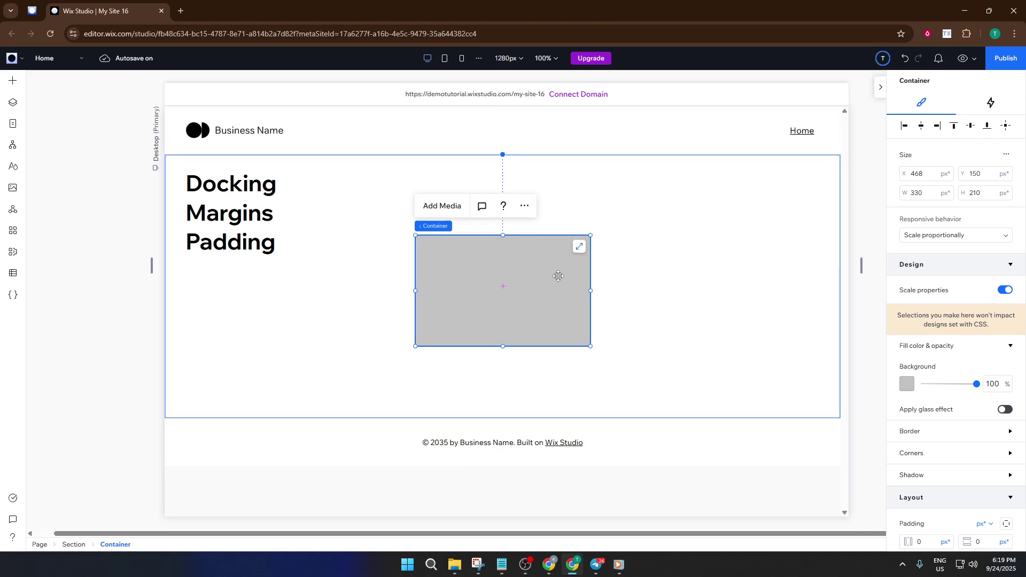
pyautogui.moveTo(534, 278); pyautogui.dragTo(657, 287)
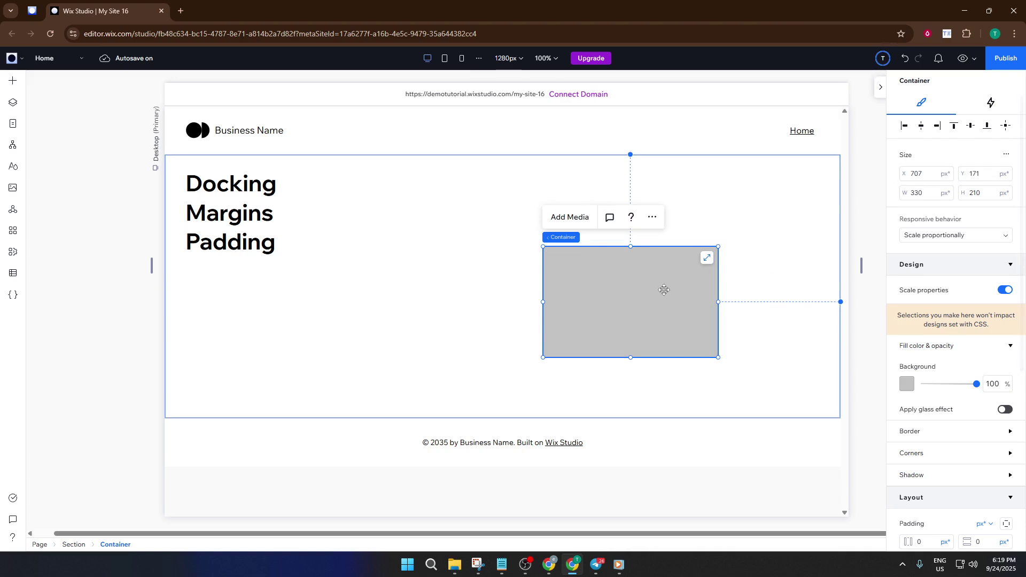
pyautogui.moveTo(637, 309); pyautogui.dragTo(505, 292)
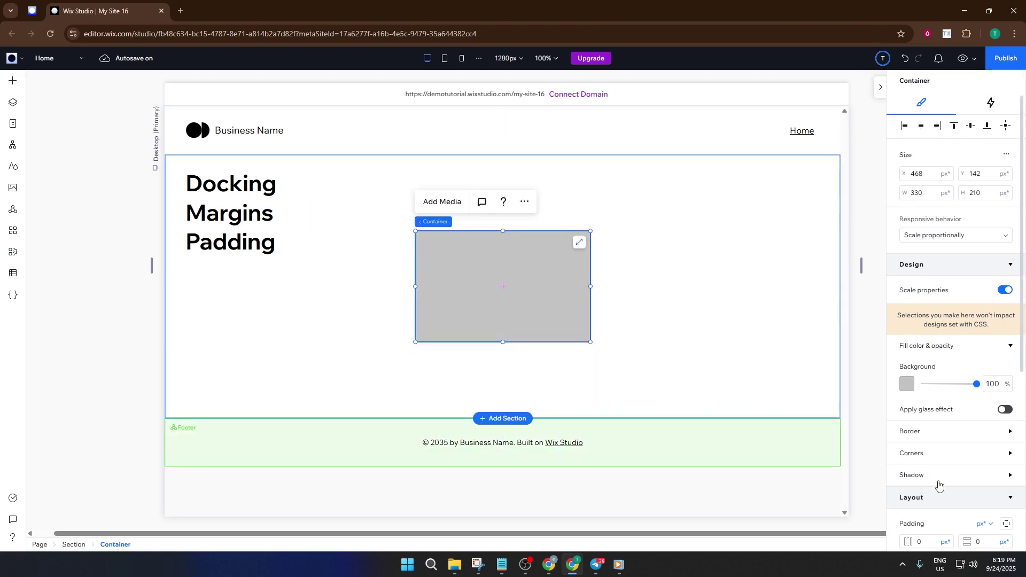
# Set the container's horizontal and vertical padding to 20 px each.
pyautogui.scroll(-1, 943, 488)
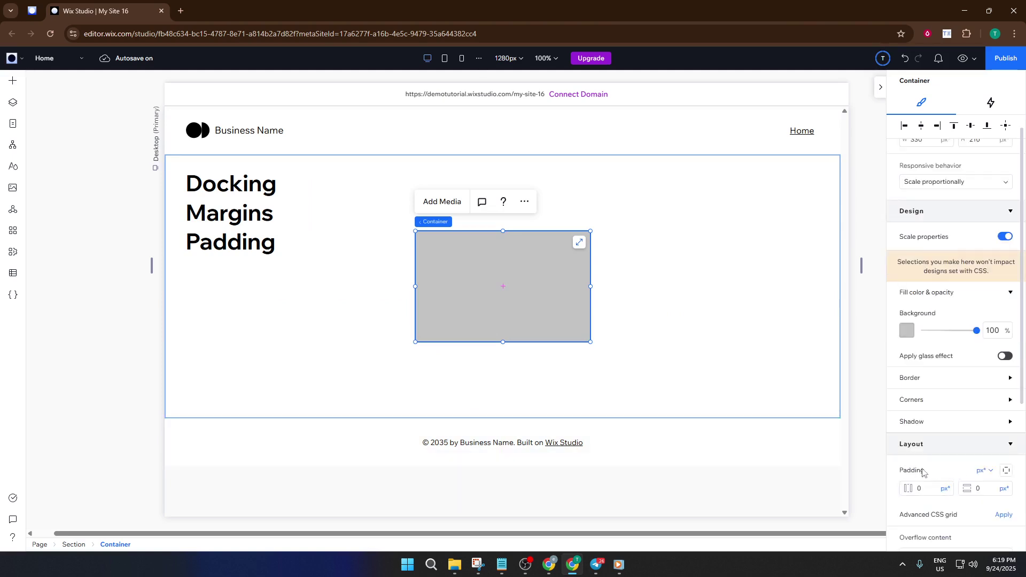
pyautogui.scroll(-1, 920, 472)
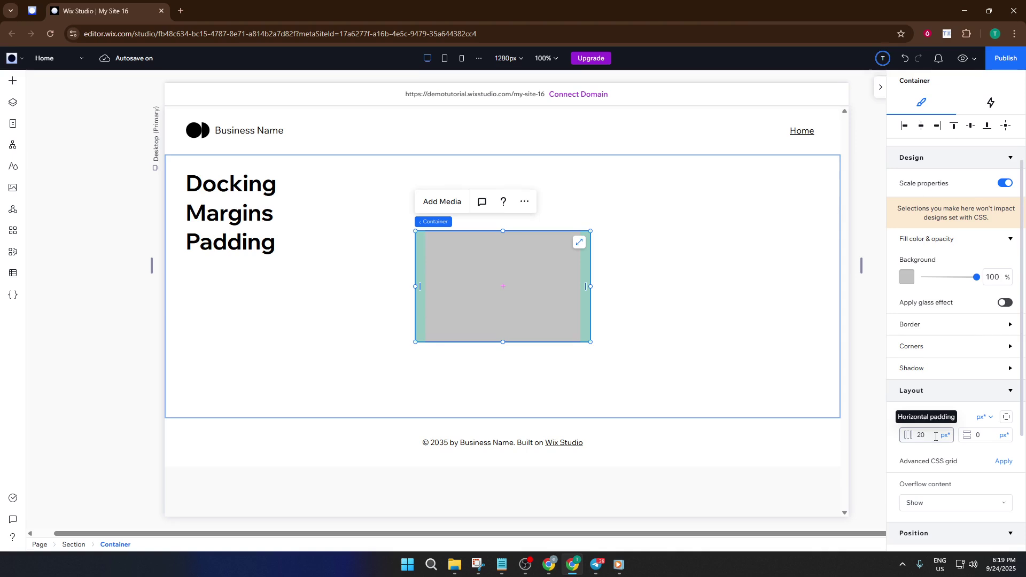
pyautogui.click(937, 437)
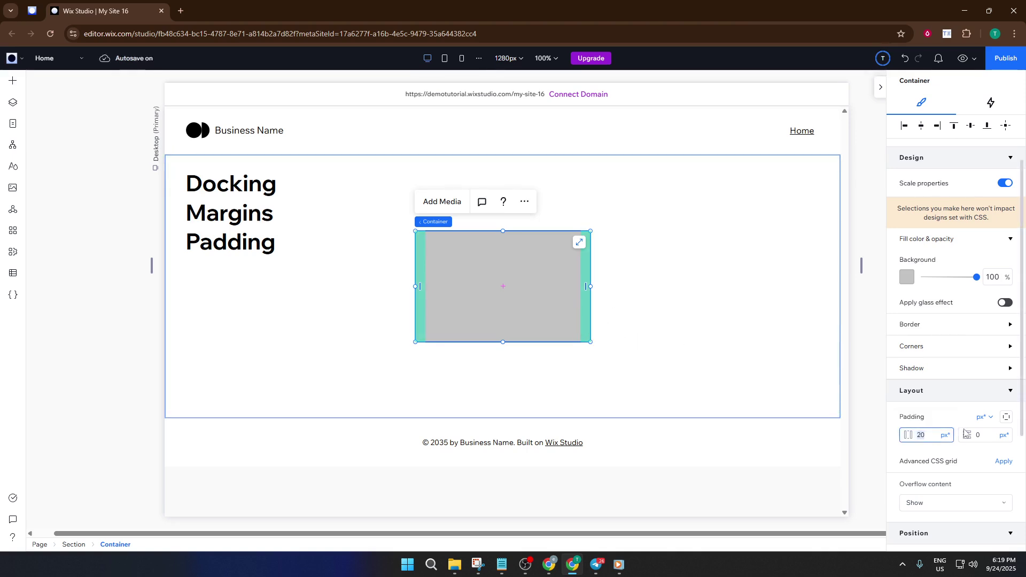
pyautogui.click(978, 435)
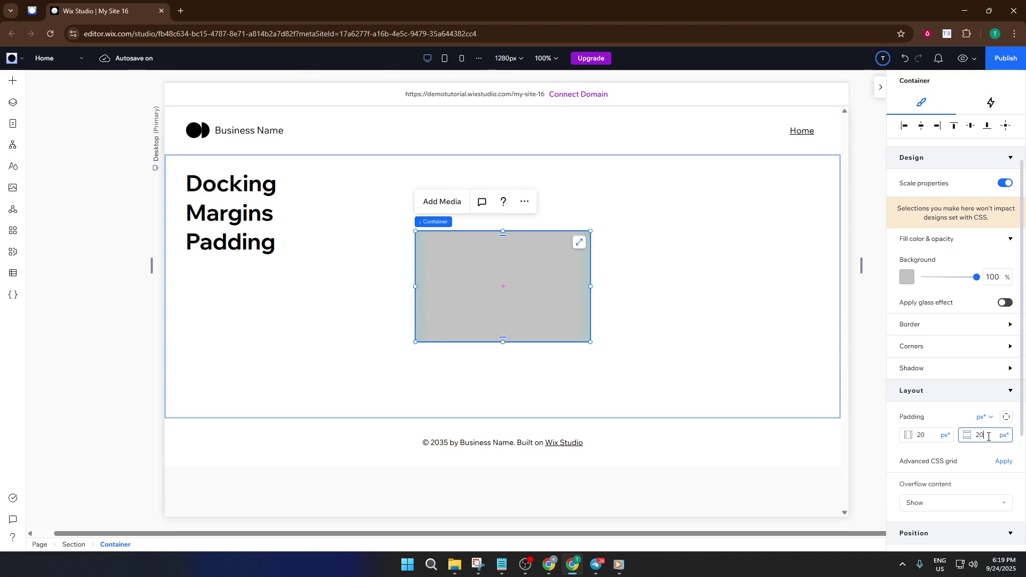
pyautogui.write('20')
pyautogui.press('Return')
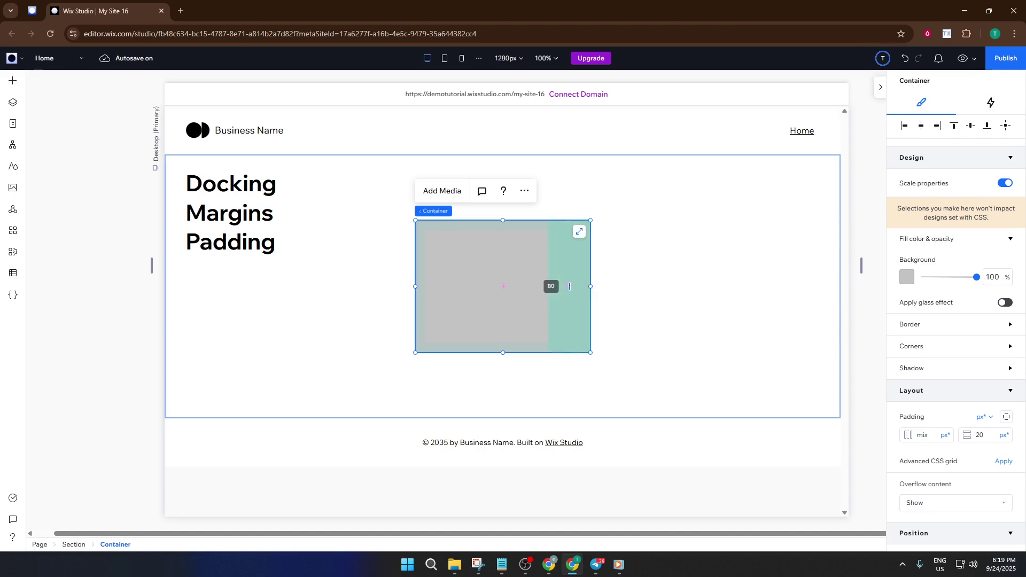
# Widen the container's right padding on the canvas to about 134 px and shrink it back to about 18 px.
pyautogui.moveTo(570, 286); pyautogui.dragTo(550, 286)
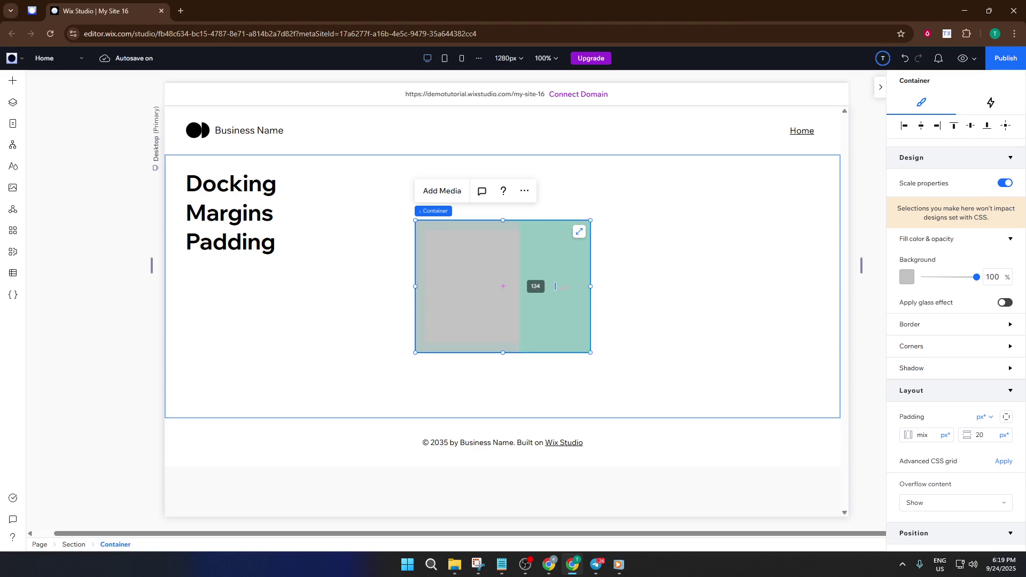
pyautogui.moveTo(555, 287); pyautogui.dragTo(588, 286)
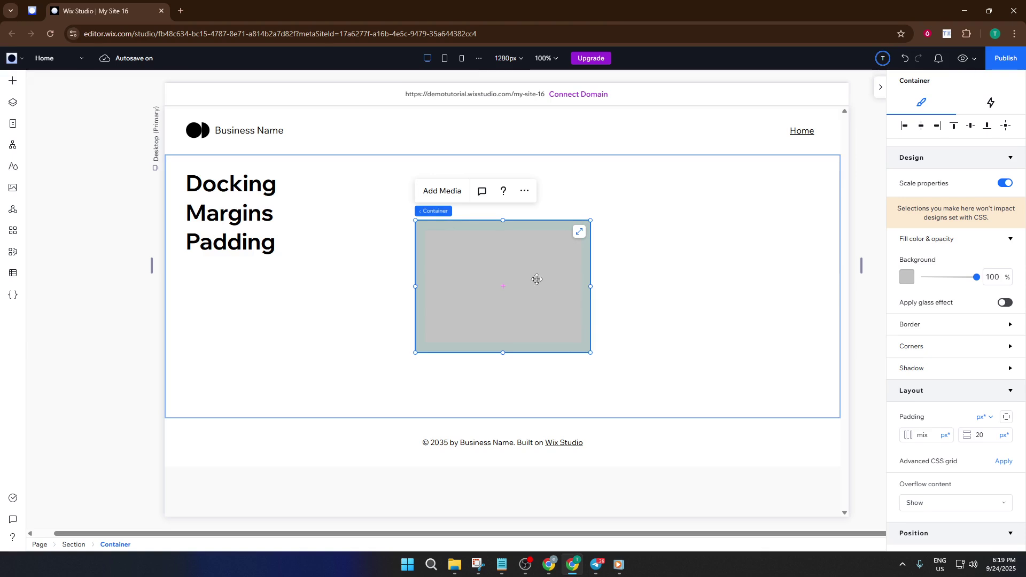
# Move the padded container flush into the section's top-right corner so it docks to the top and right edges.
pyautogui.moveTo(537, 280); pyautogui.dragTo(756, 217)
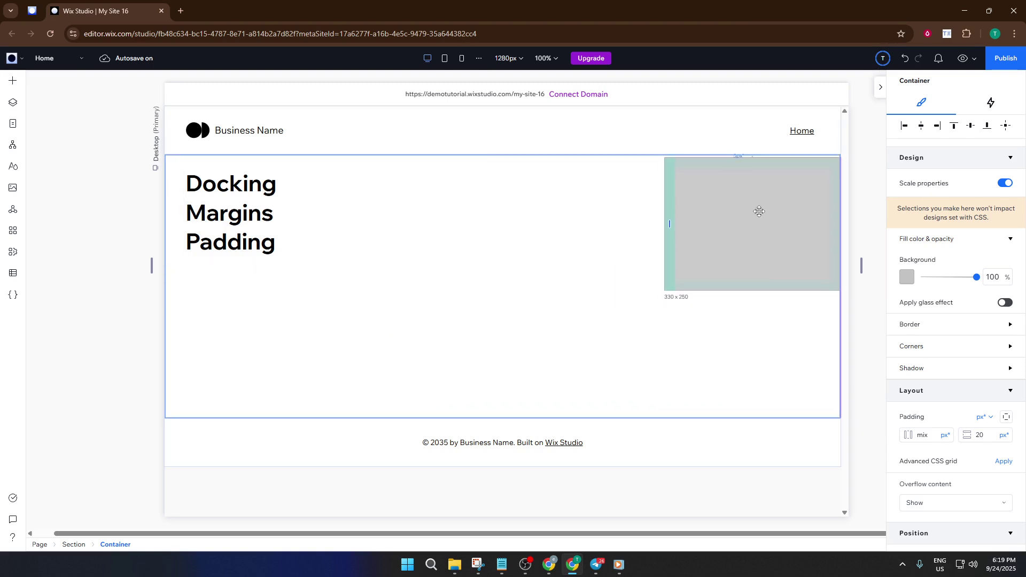
pyautogui.moveTo(758, 209); pyautogui.dragTo(738, 227)
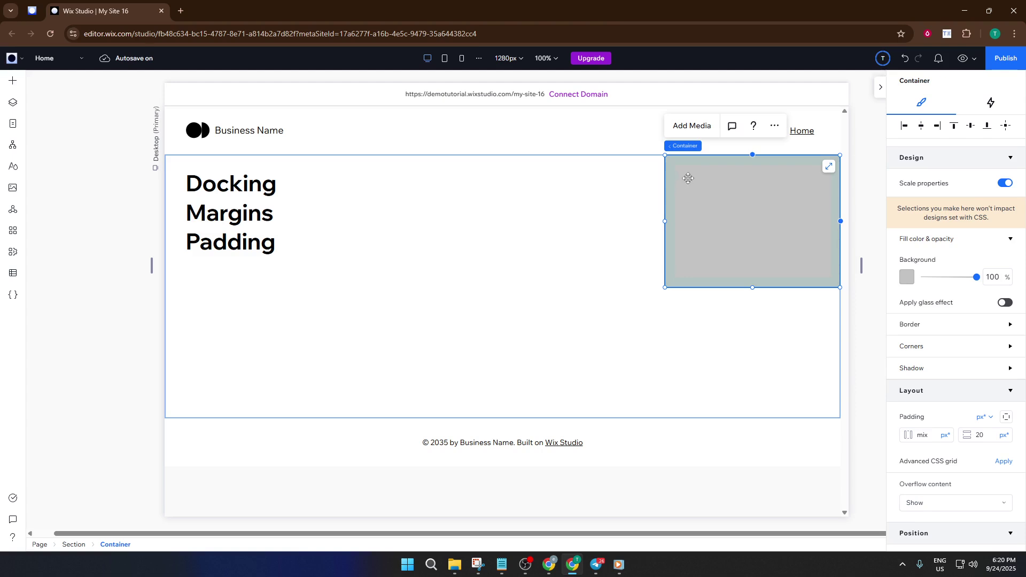
pyautogui.moveTo(756, 214)
pyautogui.mouseDown()
pyautogui.moveTo(757, 225)
pyautogui.moveTo(756, 212)
pyautogui.mouseUp()
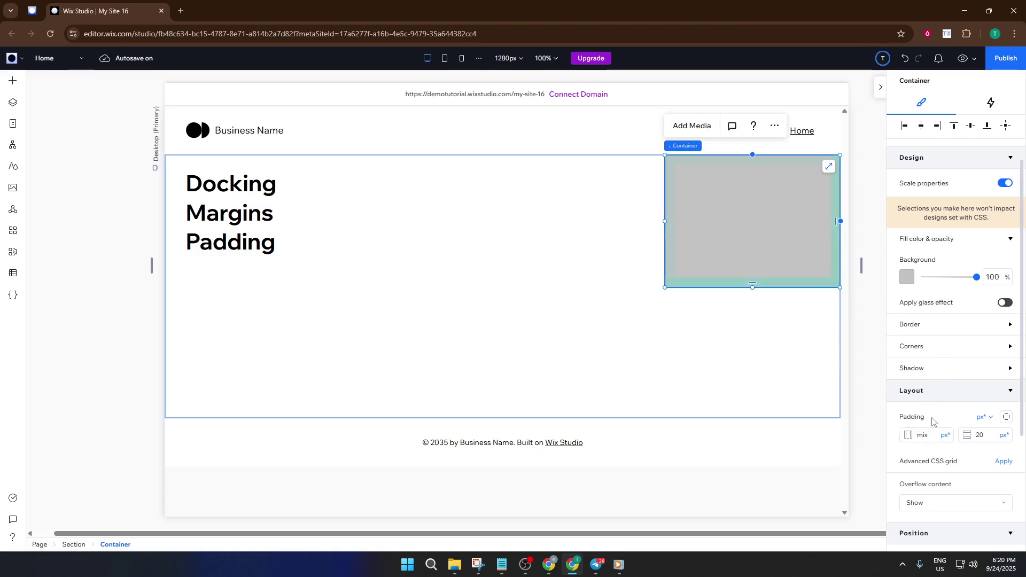
# Set the container's right padding to 40 px directly on the canvas.
pyautogui.scroll(-2, 940, 435)
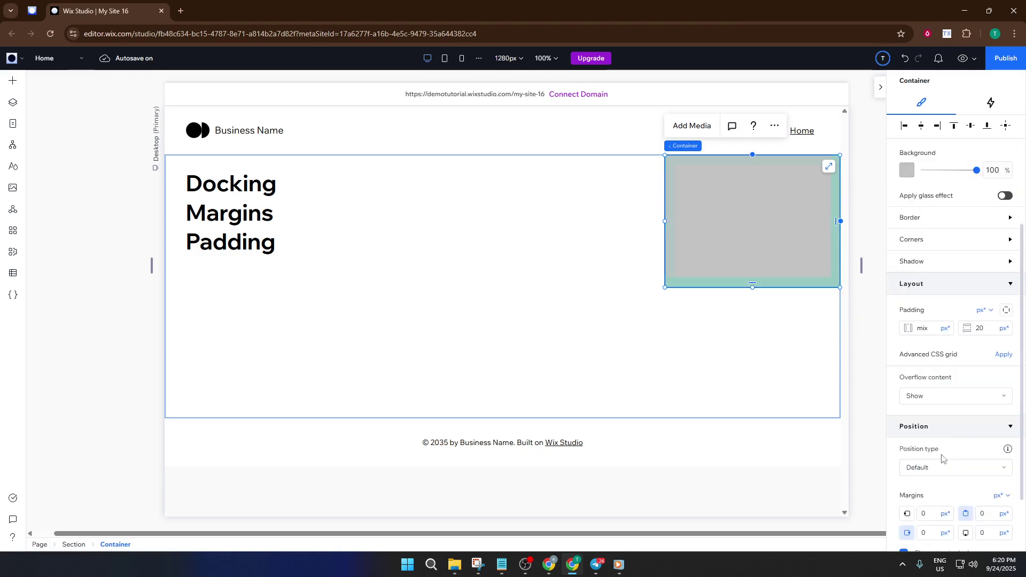
pyautogui.scroll(-1, 942, 457)
pyautogui.scroll(1, 944, 462)
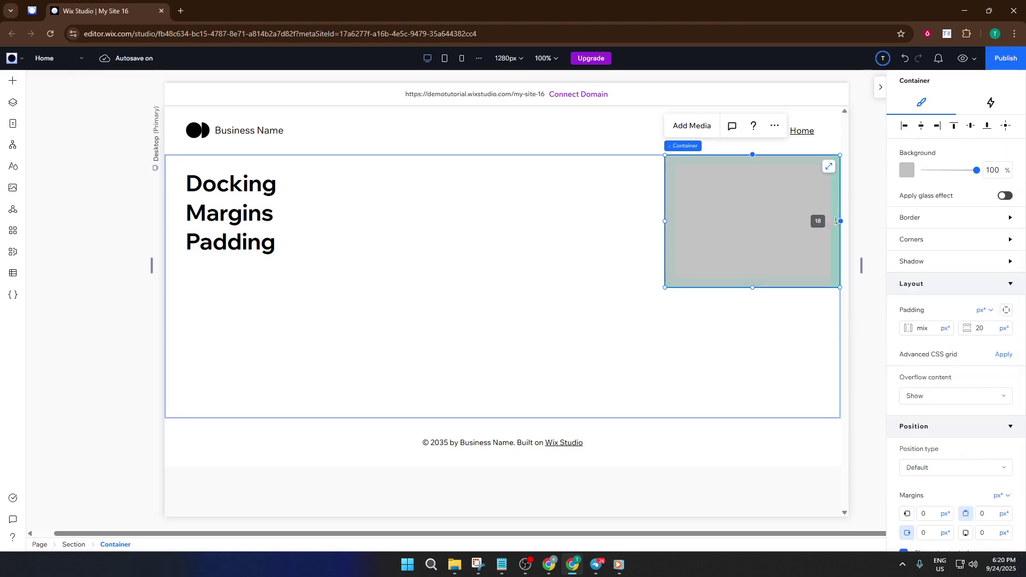
pyautogui.doubleClick(836, 222)
pyautogui.write('40')
pyautogui.press('Return')
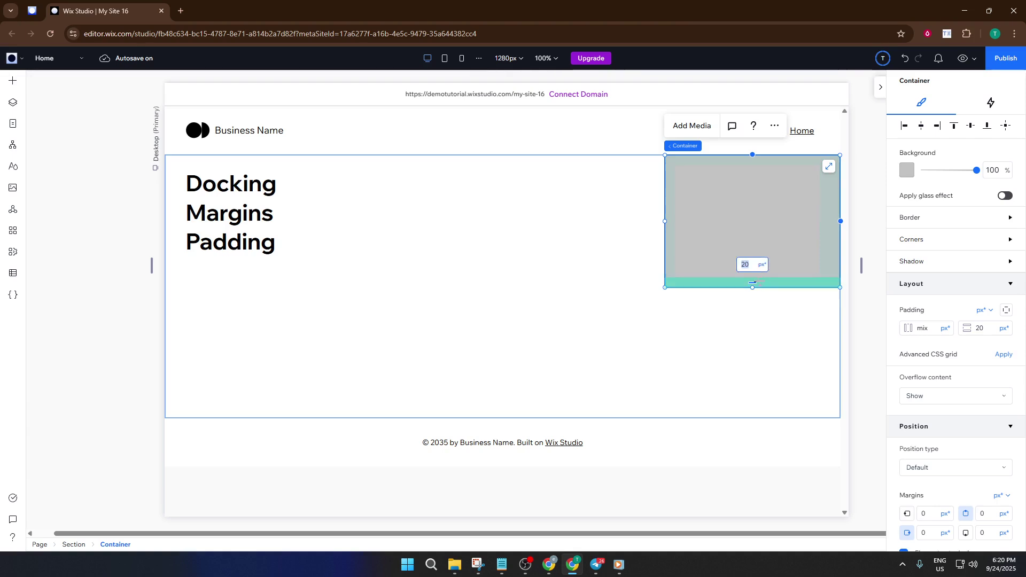
# Enlarge the container's remaining padding on the canvas to about 46 px bottom, 58 px left and 46 px top.
pyautogui.moveTo(755, 284)
pyautogui.mouseDown()
pyautogui.moveTo(759, 276)
pyautogui.moveTo(752, 289)
pyautogui.mouseUp()
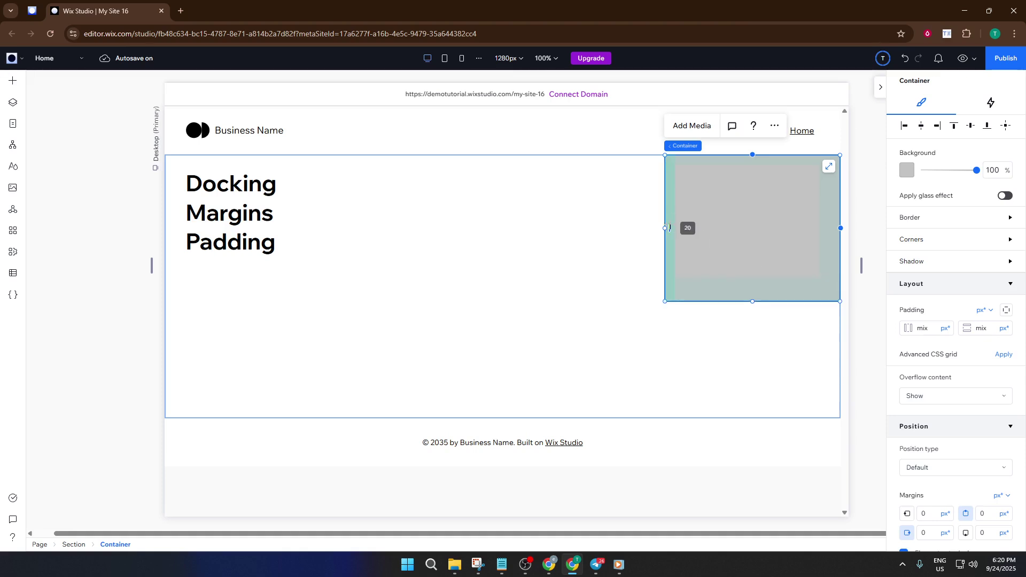
pyautogui.moveTo(670, 229); pyautogui.dragTo(677, 228)
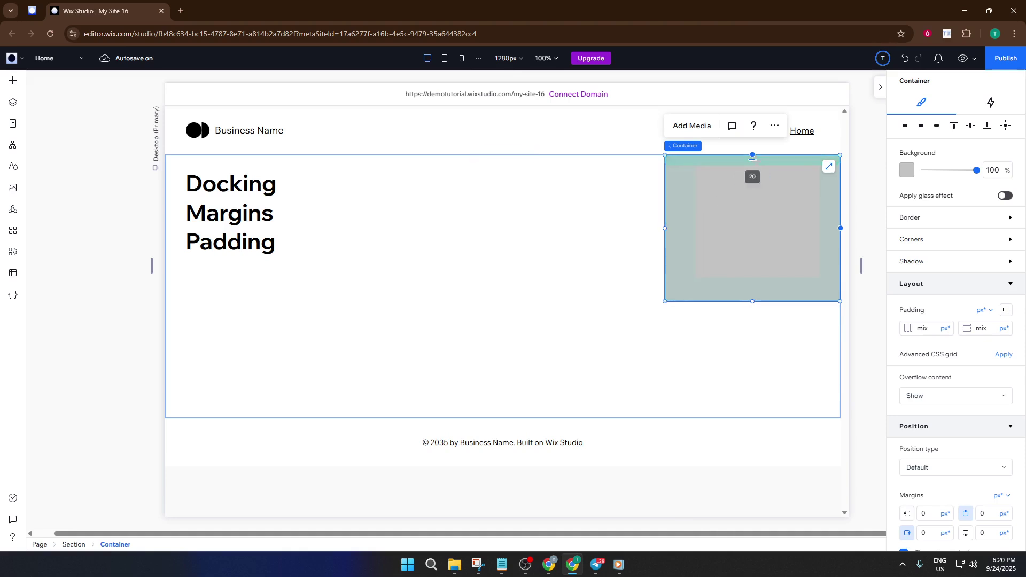
pyautogui.moveTo(753, 158); pyautogui.dragTo(752, 167)
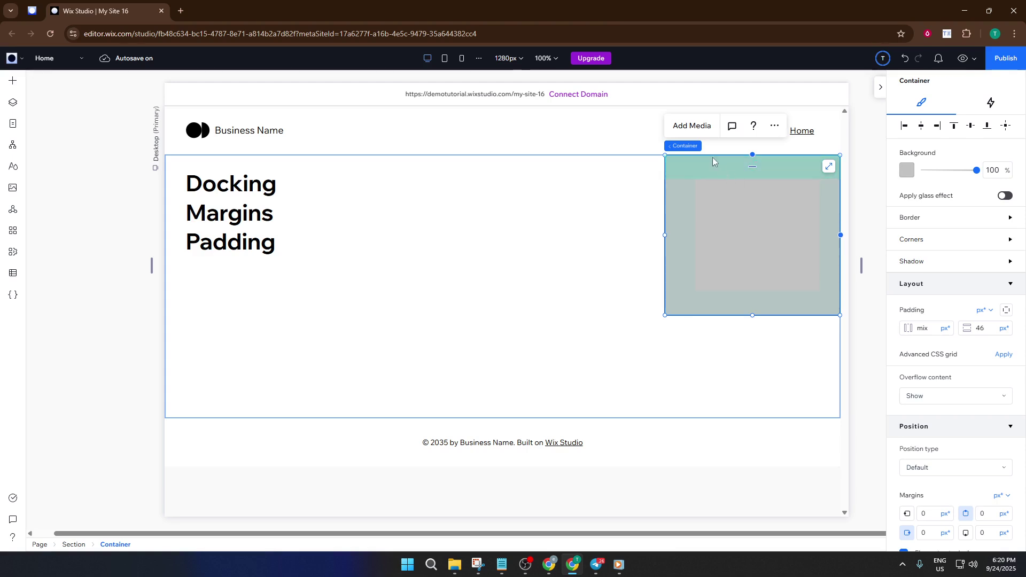
# Add the Wix stock photo of a paddleboarder on turquoise water to the container.
pyautogui.click(686, 127)
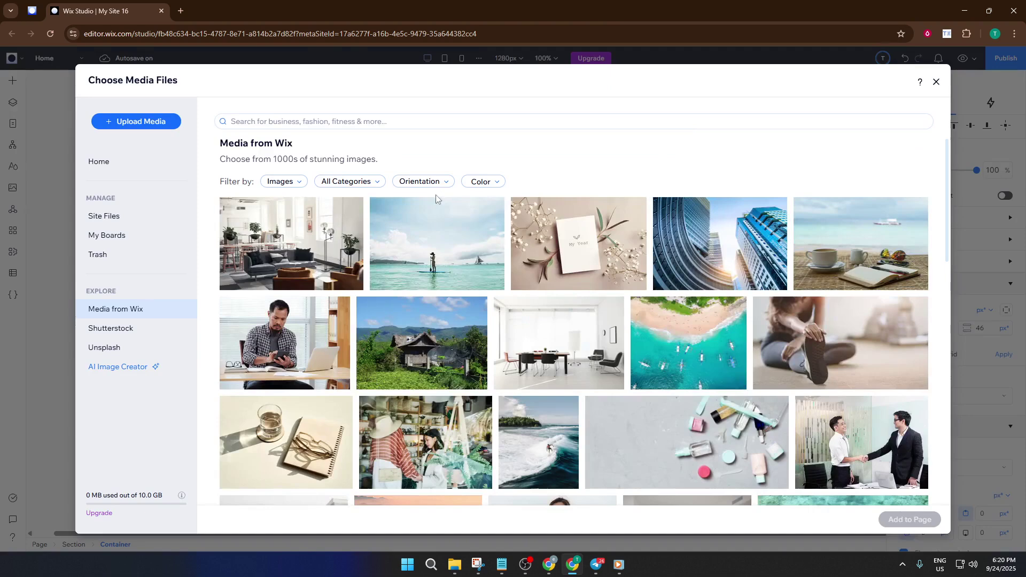
pyautogui.click(426, 239)
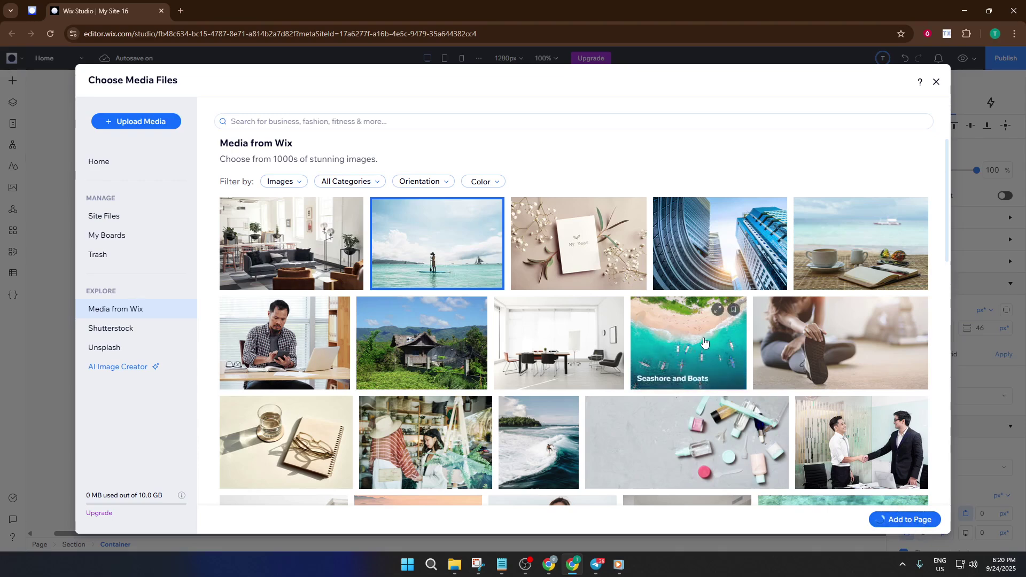
pyautogui.press('Escape')
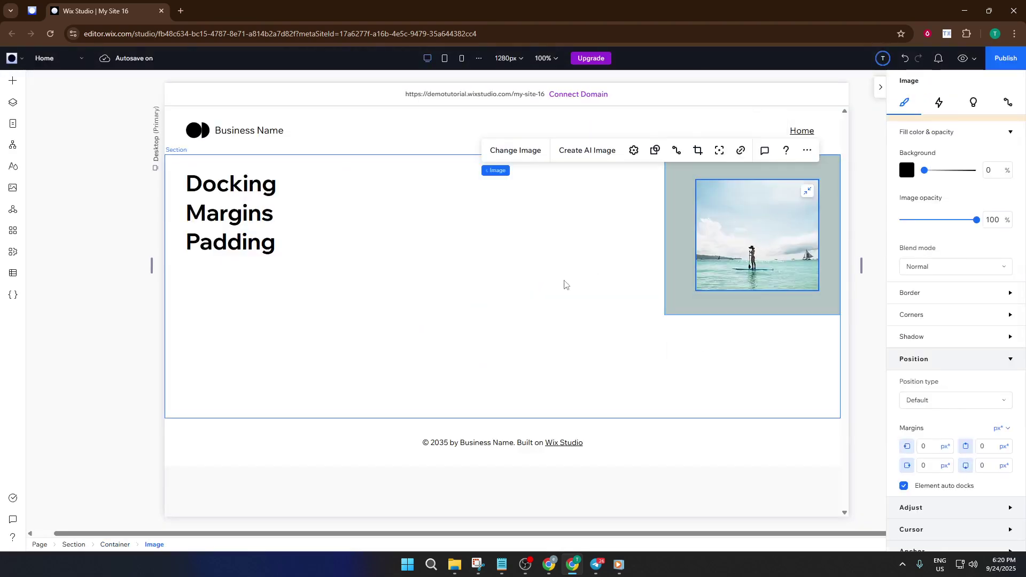
# Move the container with its image to the horizontal center of the section, flush with the section's top edge.
pyautogui.click(566, 286)
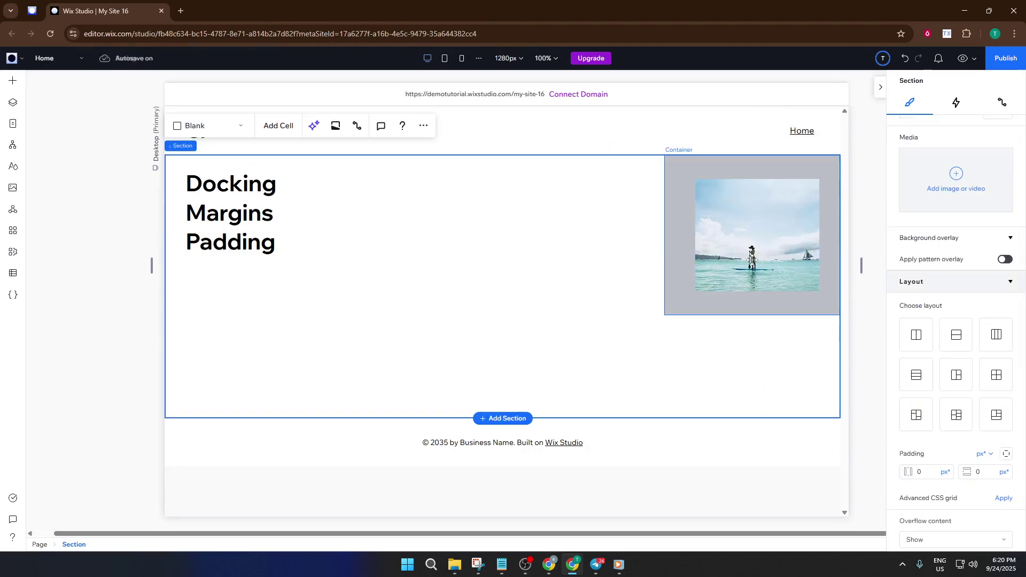
pyautogui.moveTo(812, 230); pyautogui.dragTo(534, 224)
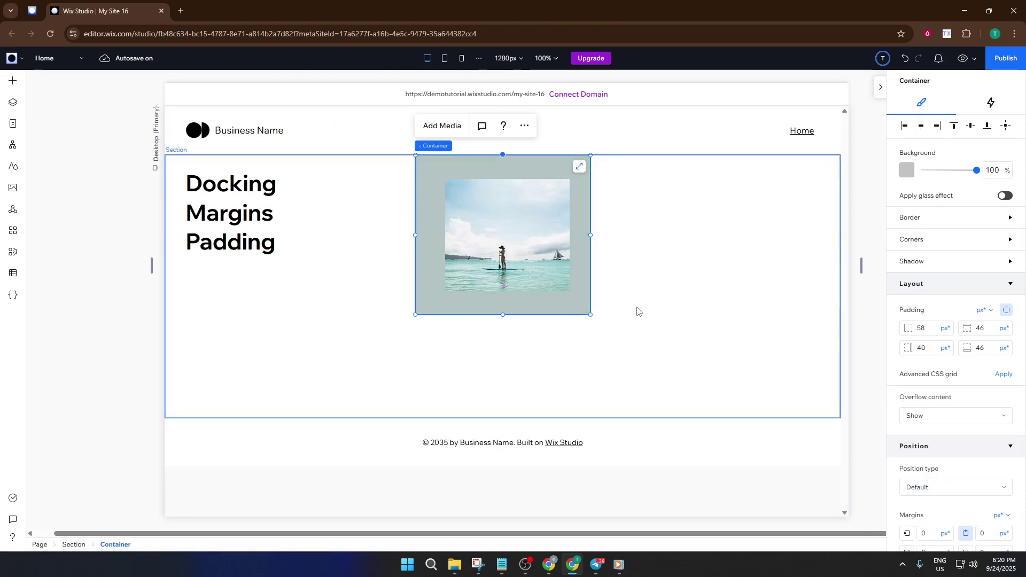